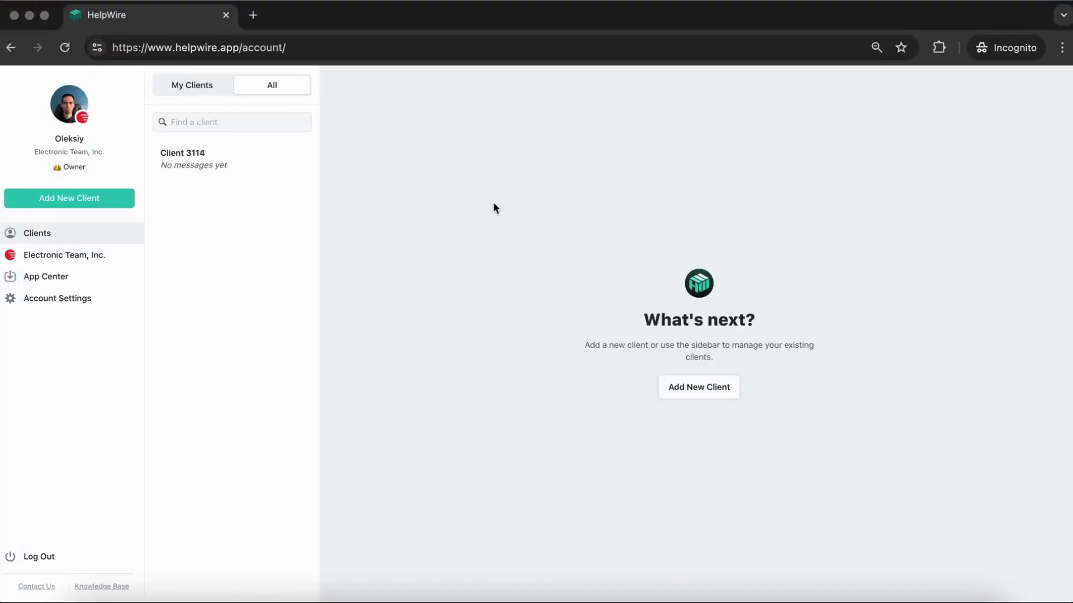
Step: From Electronic Team, Inc.'s team page, start an operator invitation and paste five email addresses
left_click(78, 259)
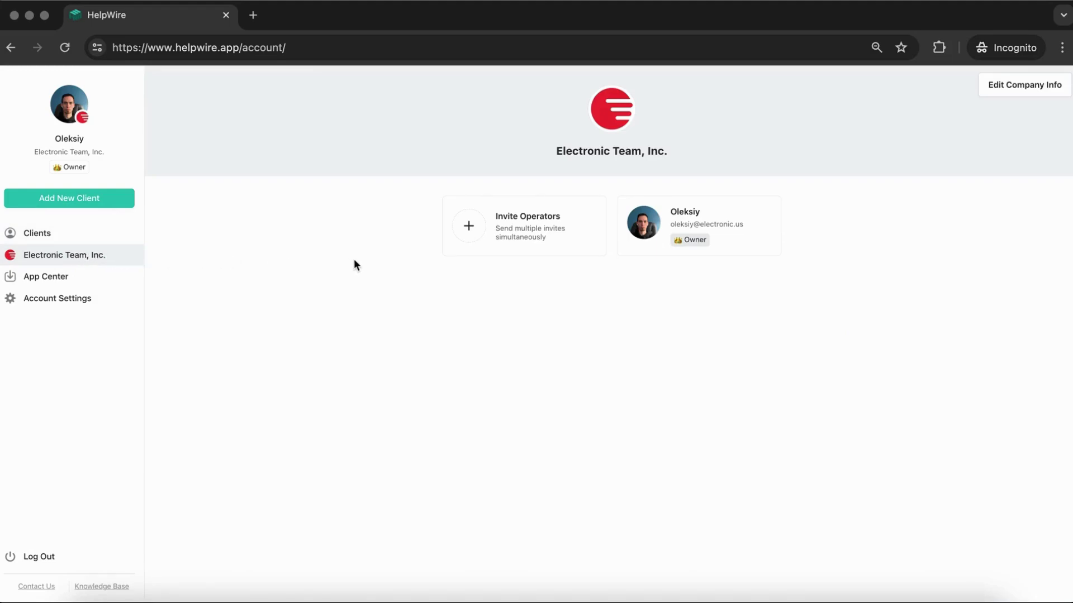
left_click(574, 231)
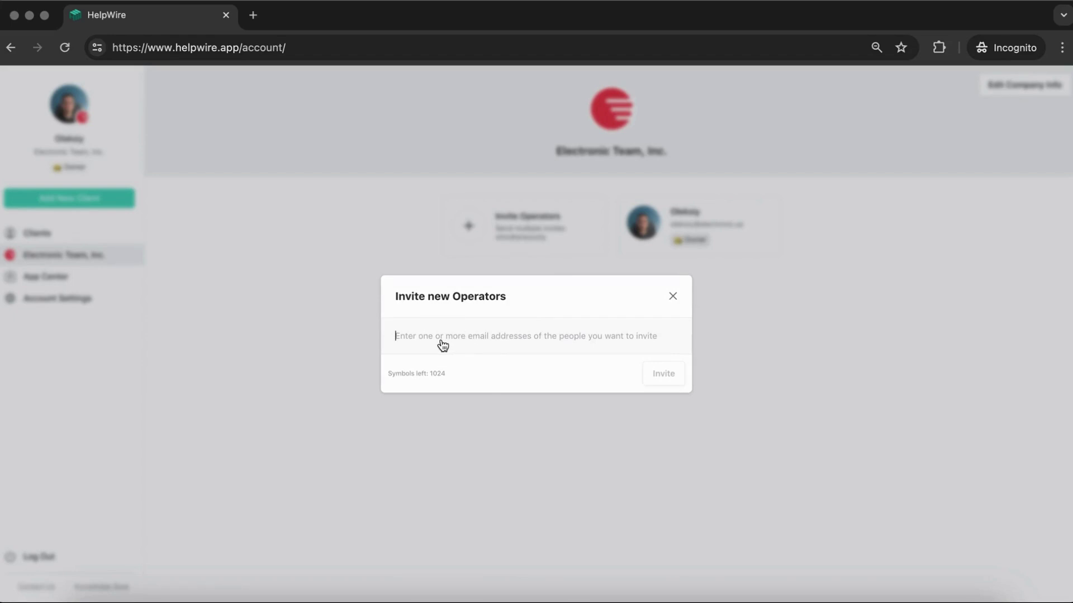
key("ctrl+v")
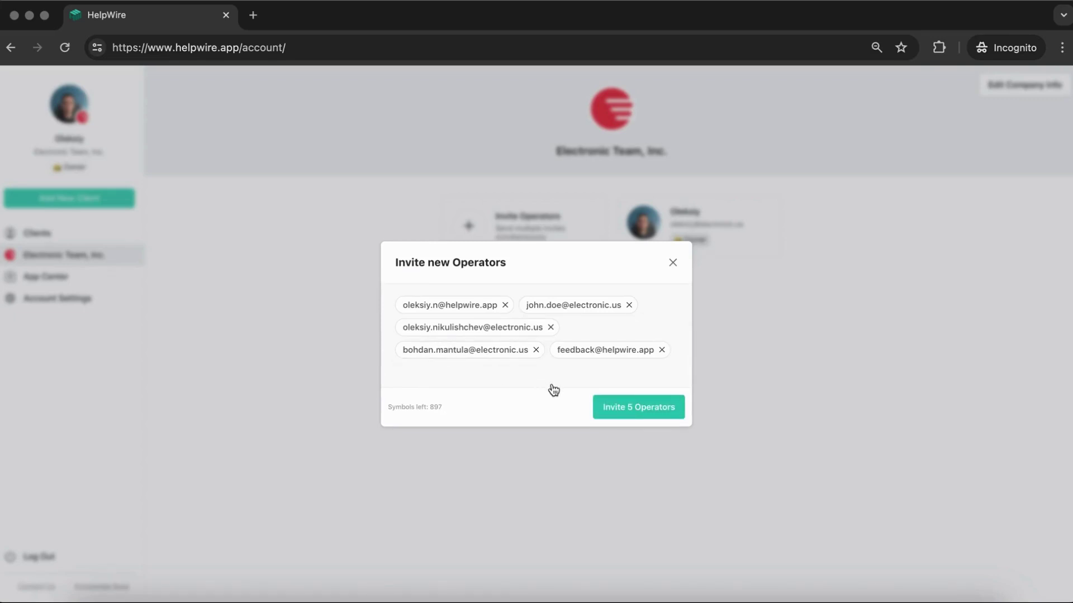
Step: Send the five operator invitations
left_click(648, 411)
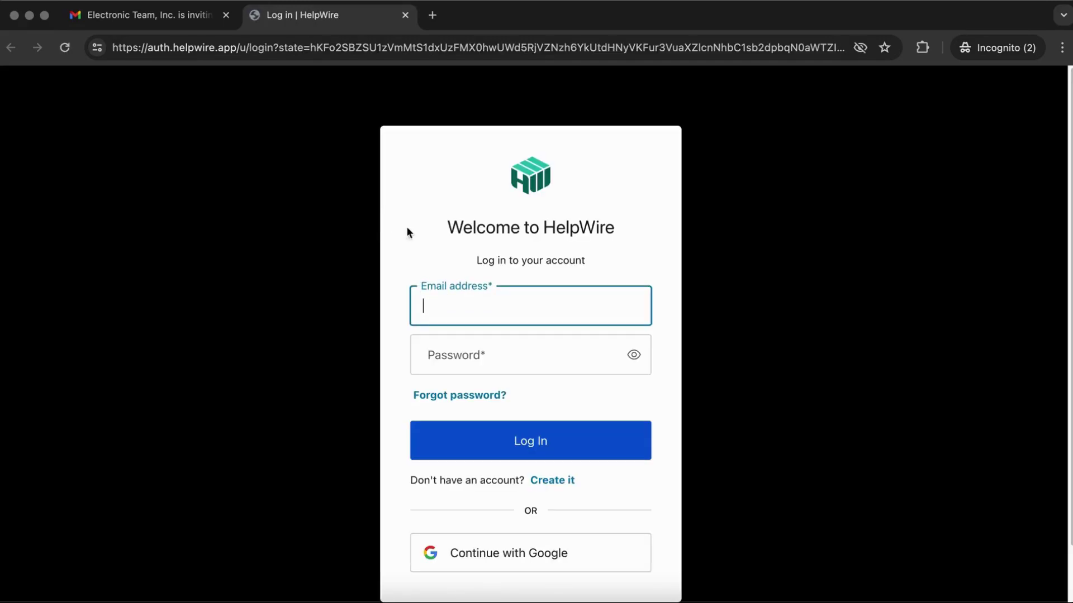
Step: Sign in as the invited operator and view the Electronic Team, Inc. team page
left_click(487, 356)
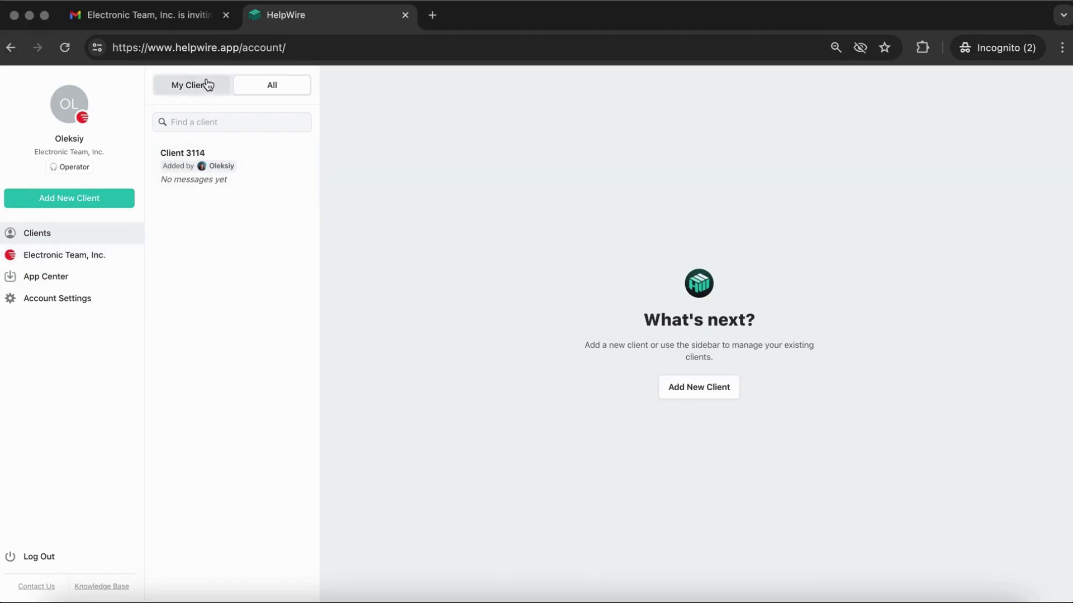
left_click(103, 255)
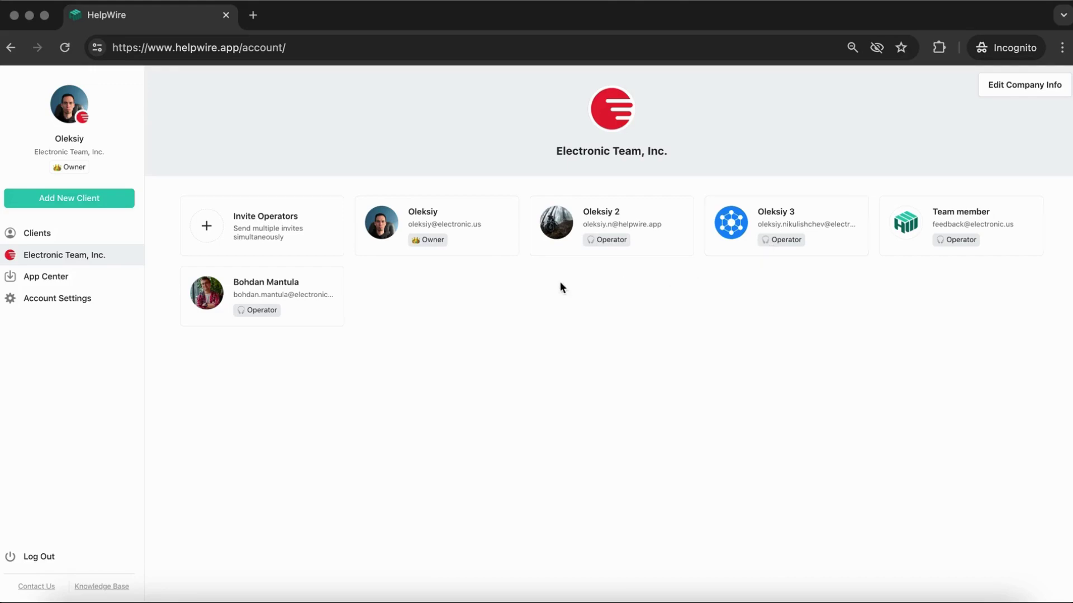
Step: View the Clients page, switching from My Clients to All company clients
left_click(62, 238)
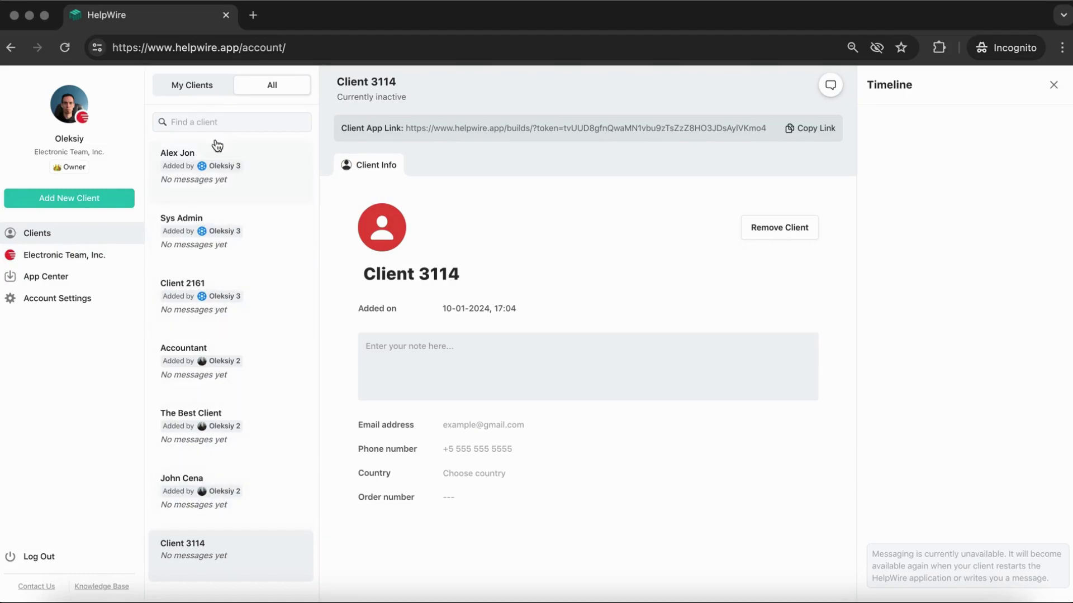
left_click(195, 87)
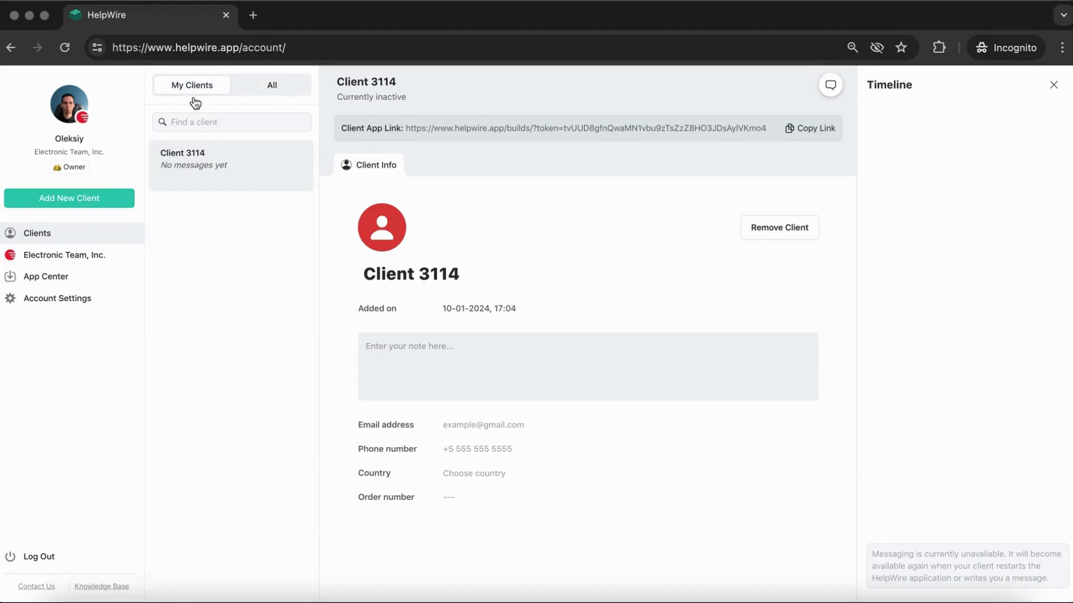
left_click(260, 87)
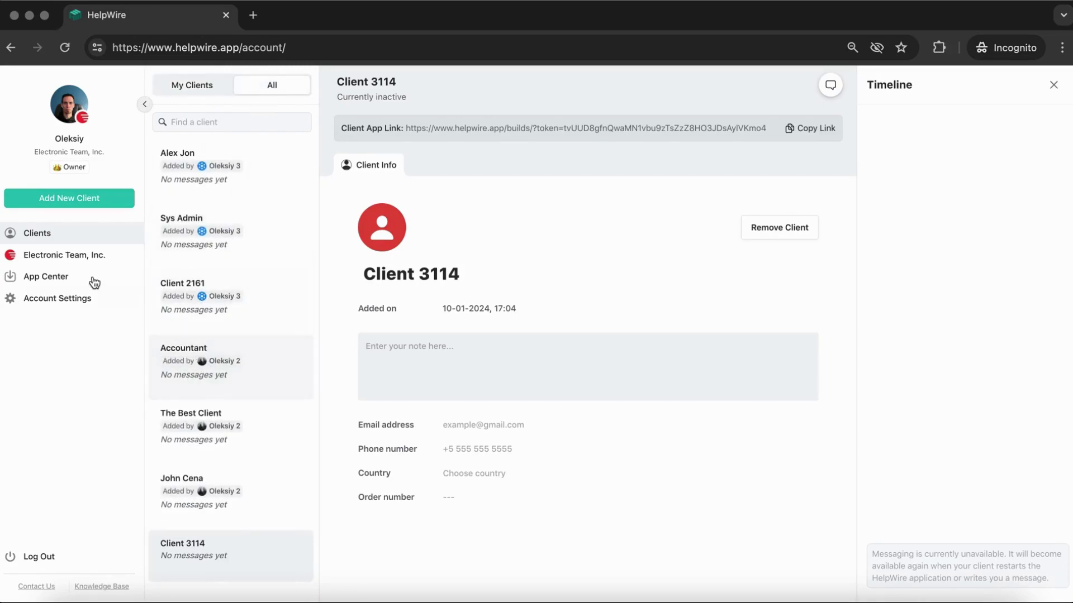
Step: Remove two operators, Oleksiy 2 and Oleksiy 3, from the Electronic Team, Inc. page
left_click(77, 257)
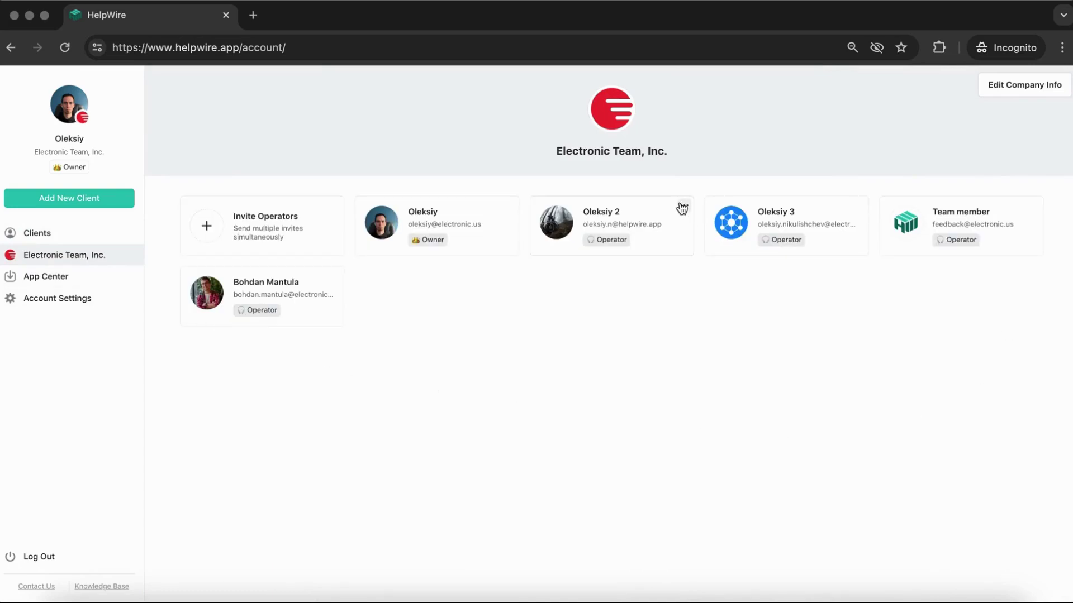
left_click(682, 207)
left_click(710, 224)
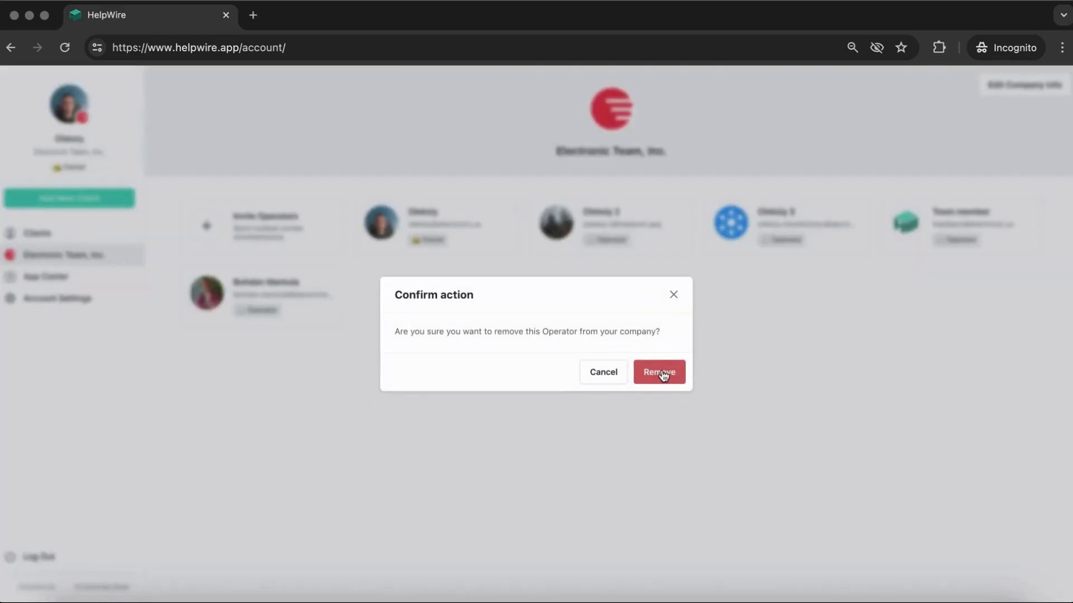
left_click(661, 369)
left_click(683, 206)
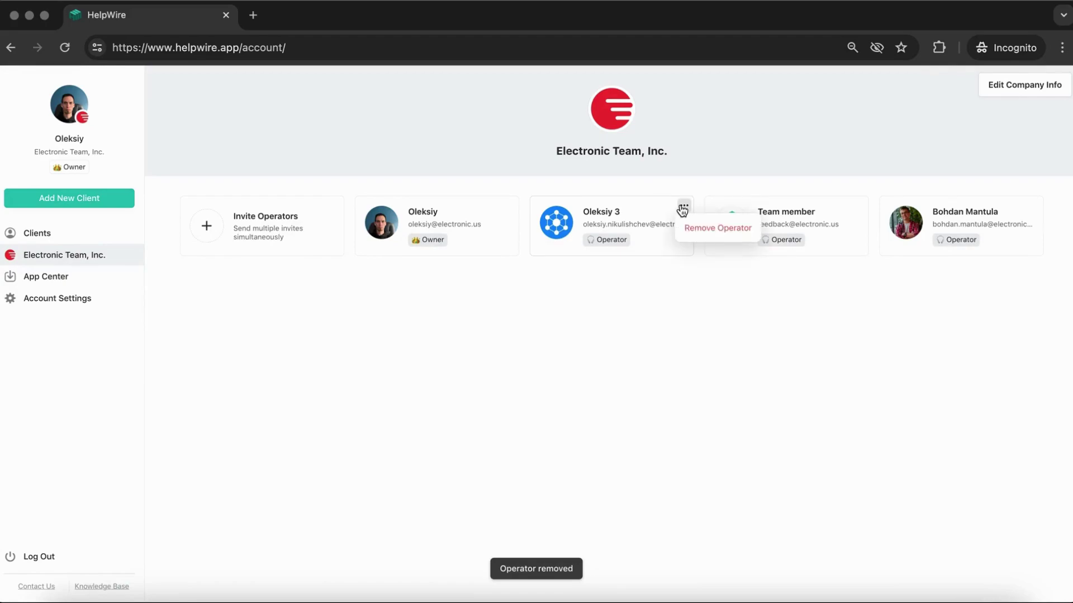
left_click(691, 228)
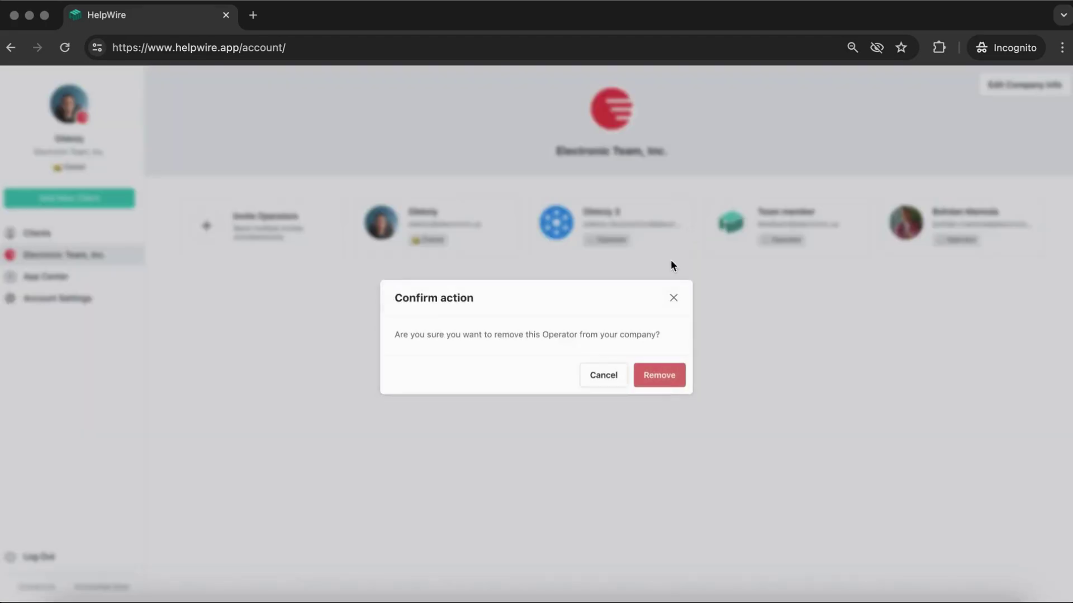
left_click(649, 375)
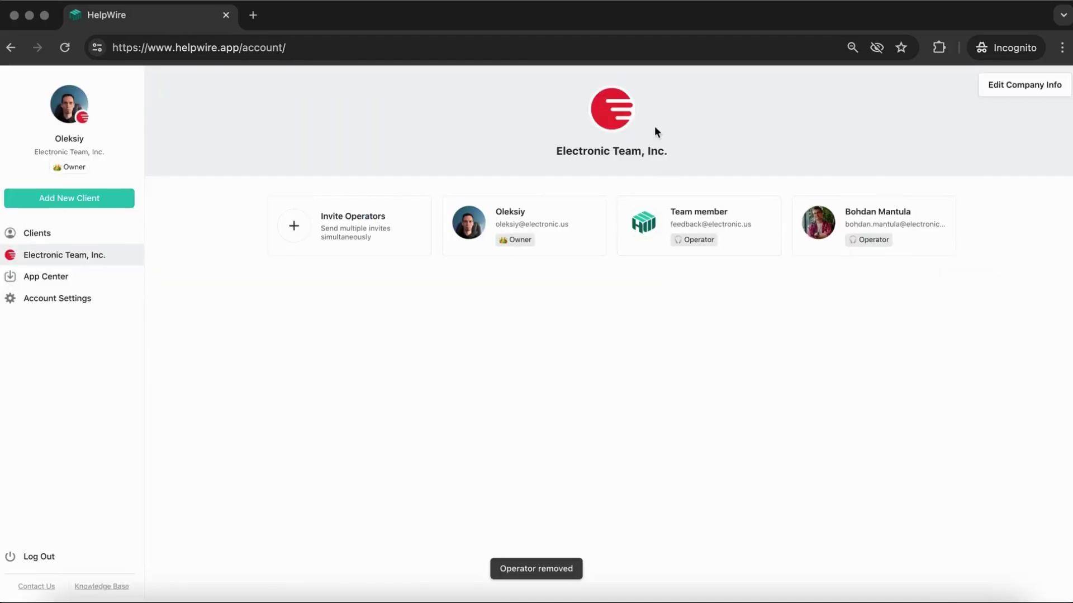